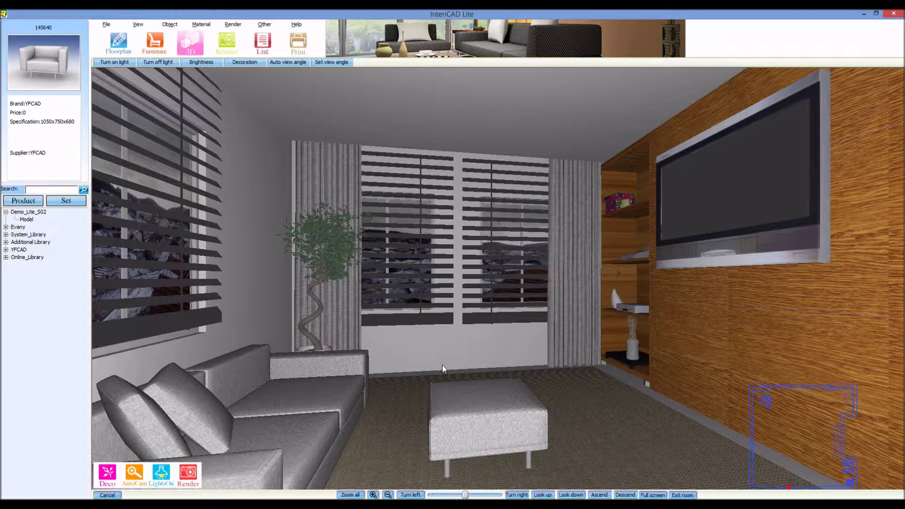
Walk toward the window wall and bring up the File menu's model import options
scroll(441, 382, "up", 3)
scroll(439, 394, "up", 3)
scroll(439, 393, "up", 2)
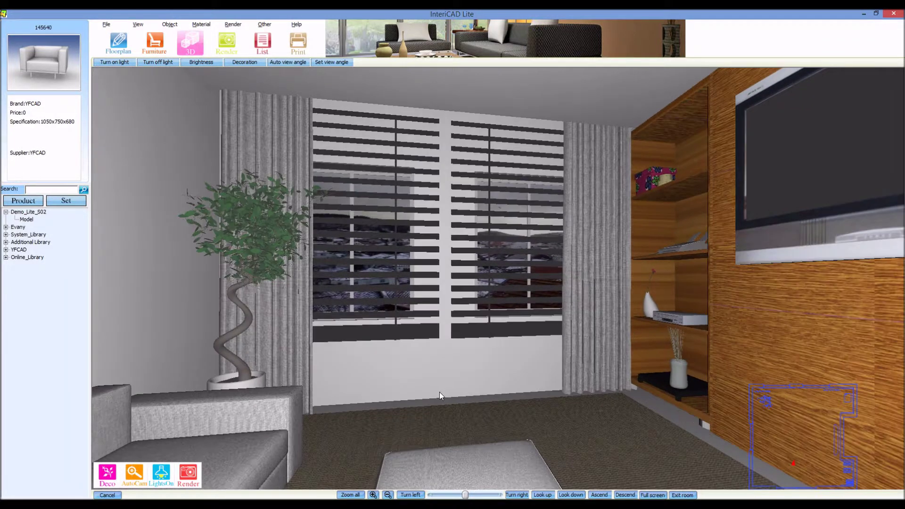
left_click(111, 26)
mouse_move(116, 80)
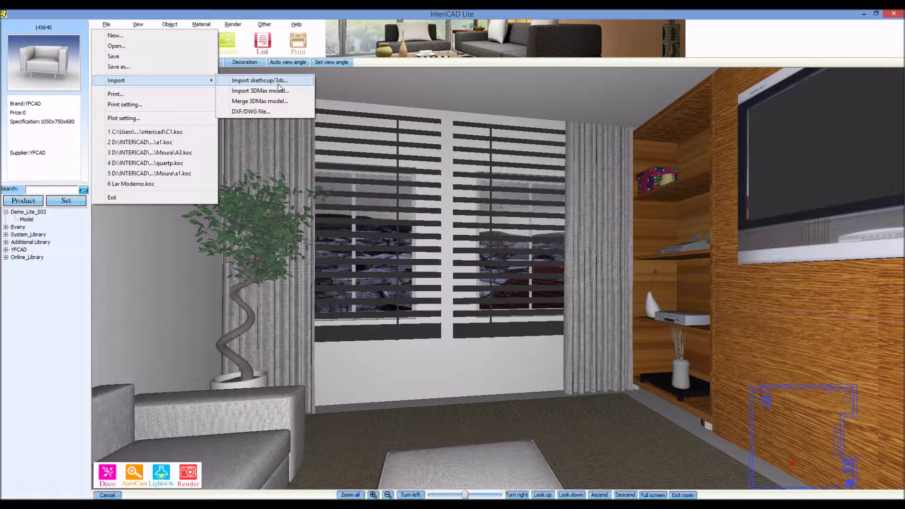
Start an Import sketchup/3ds and choose Piano N050713.3DS as the source file
left_click(281, 84)
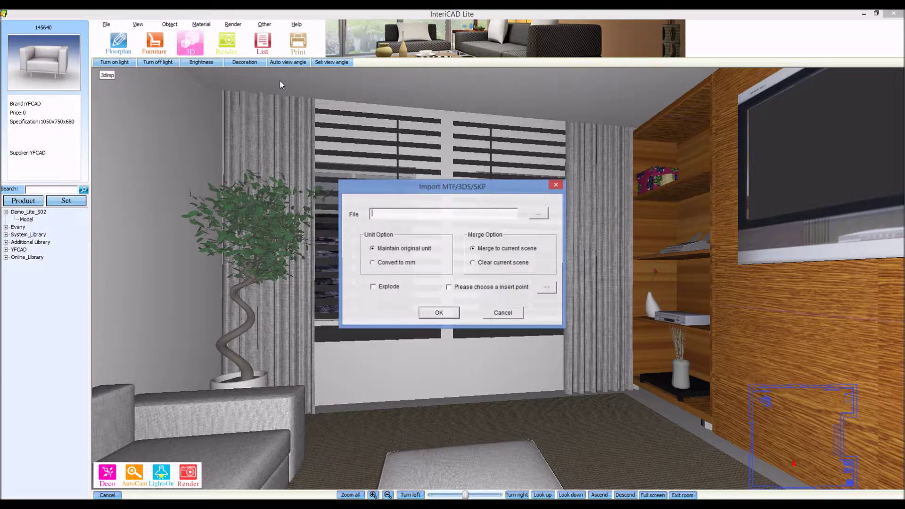
left_click(541, 214)
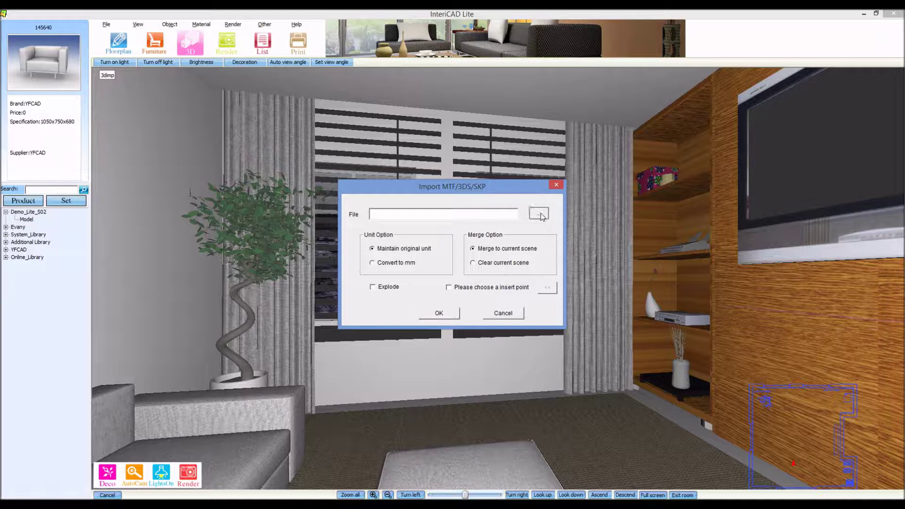
left_click_drag(646, 238, 646, 358)
left_click(524, 271)
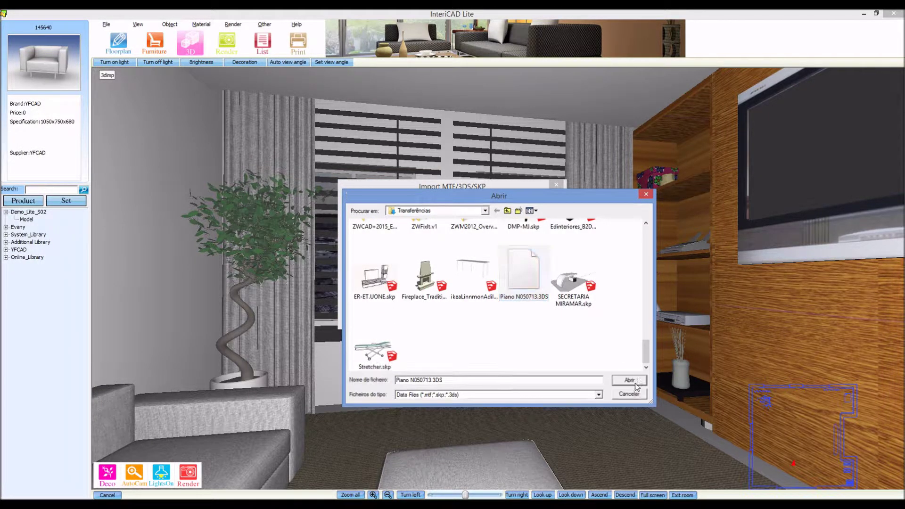
left_click(629, 379)
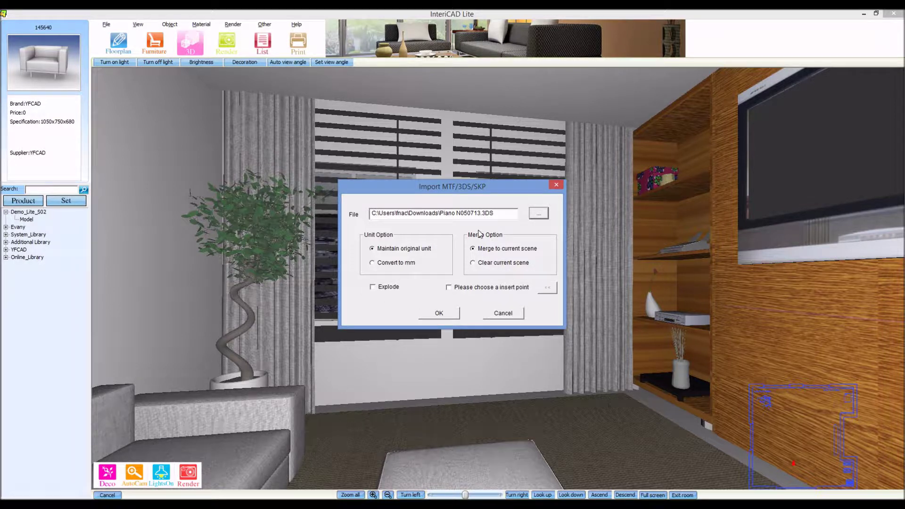
left_click(494, 214)
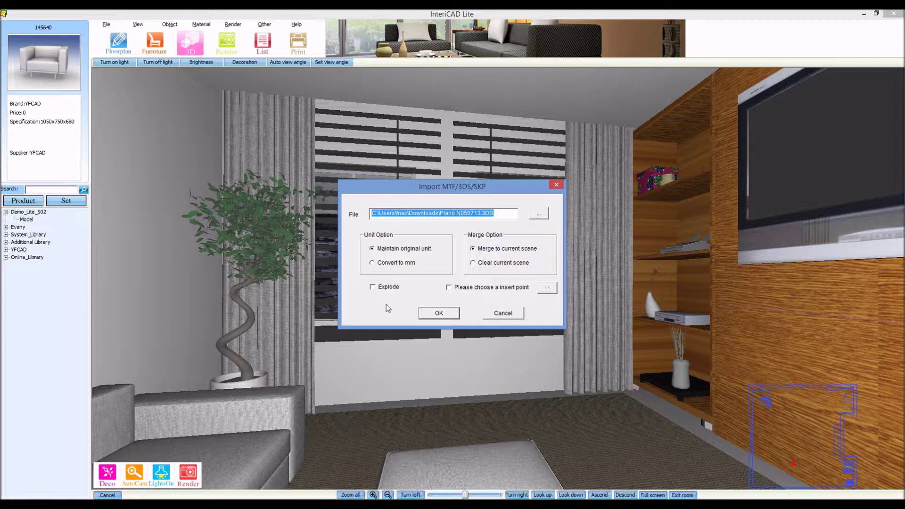
Keep Explode unchecked, pick the piano's insertion point in the room, and confirm the import settings
left_click(375, 290)
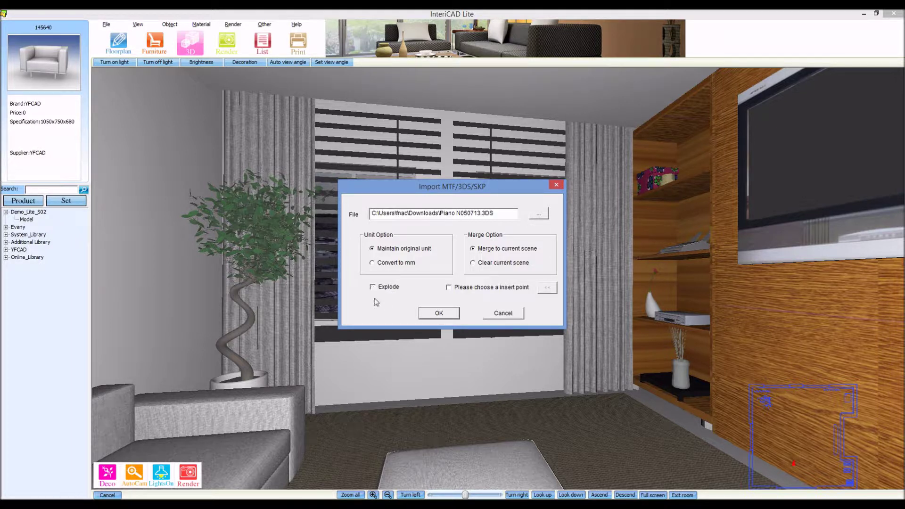
left_click(389, 289)
left_click(389, 289)
left_click(453, 288)
left_click(546, 288)
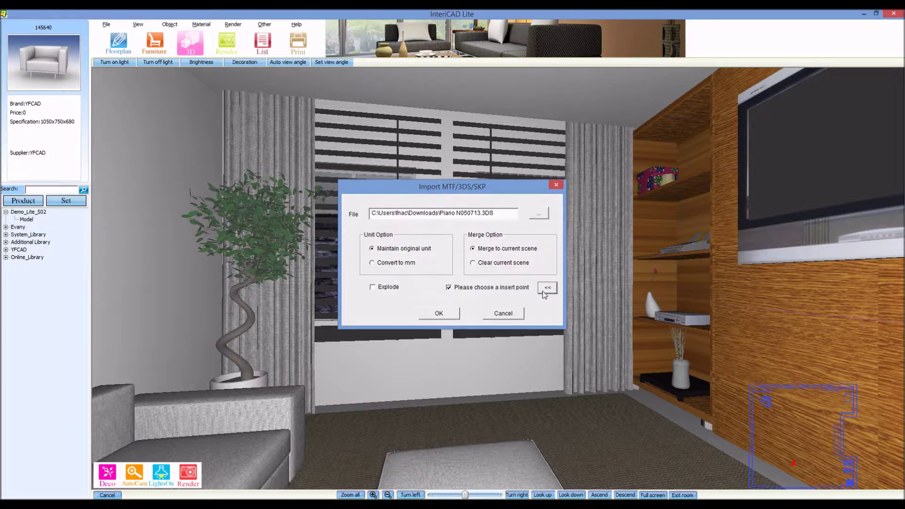
left_click(483, 418)
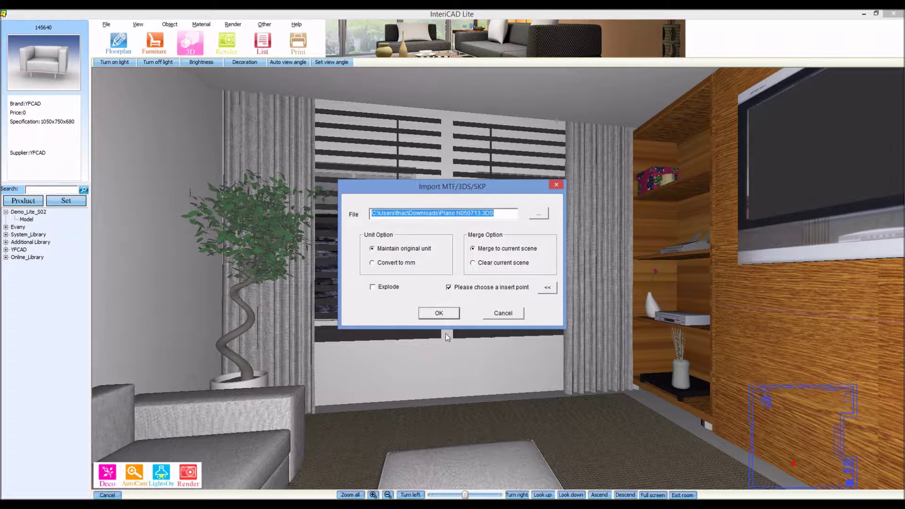
left_click(435, 314)
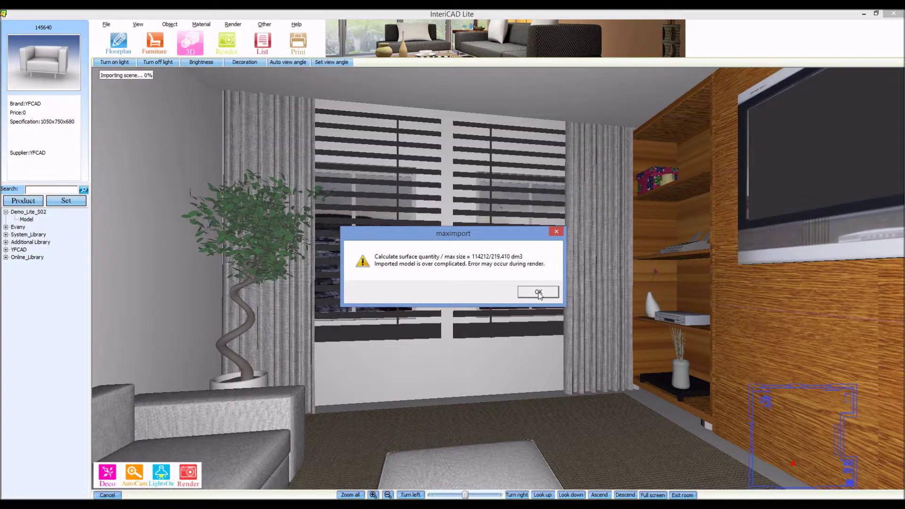
Load the piano, enter the room, and set a minimap viewpoint facing the windows
left_click(538, 292)
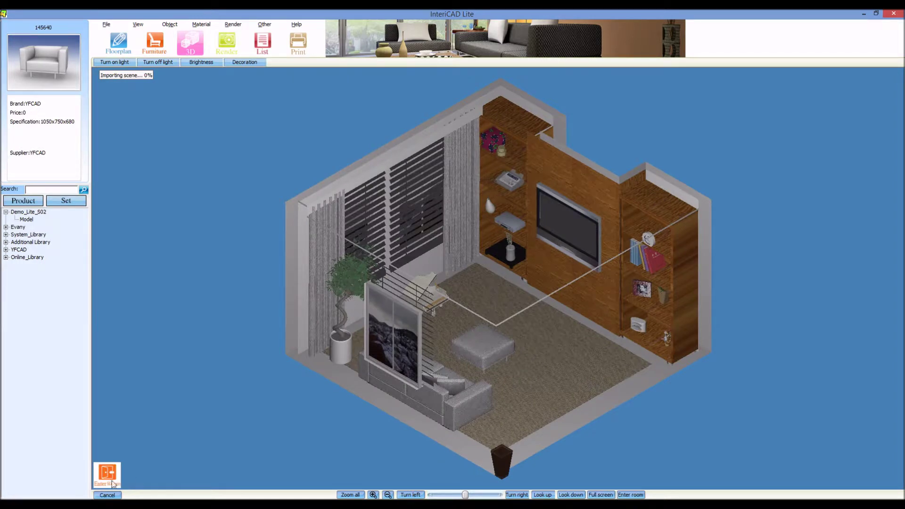
left_click(108, 475)
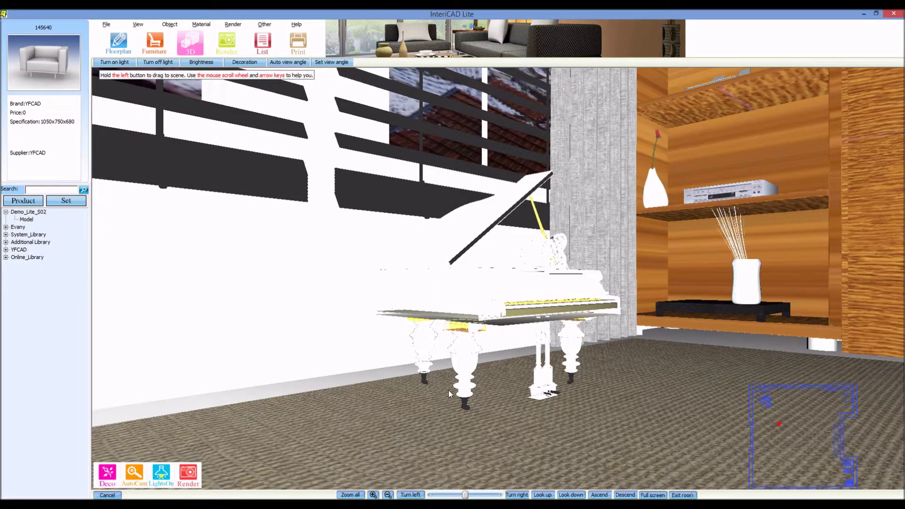
left_click(799, 431)
left_click(799, 428)
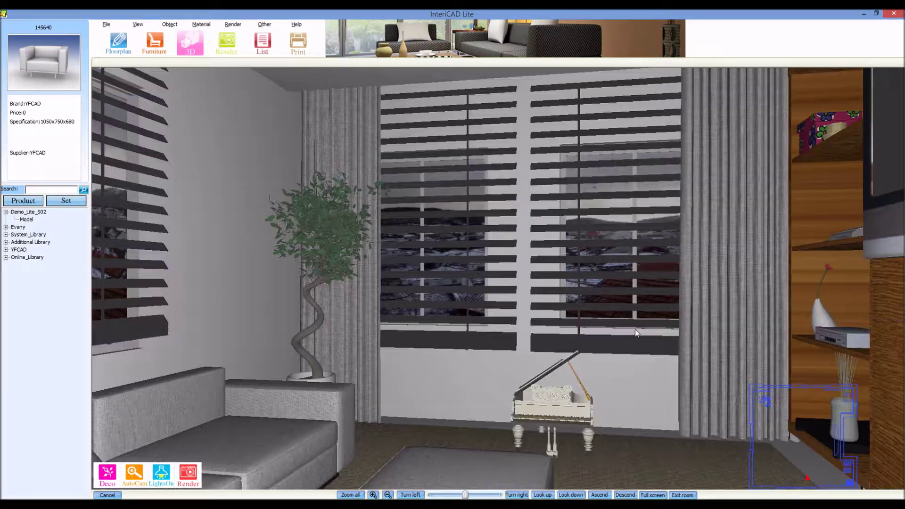
left_click_drag(636, 326, 641, 379)
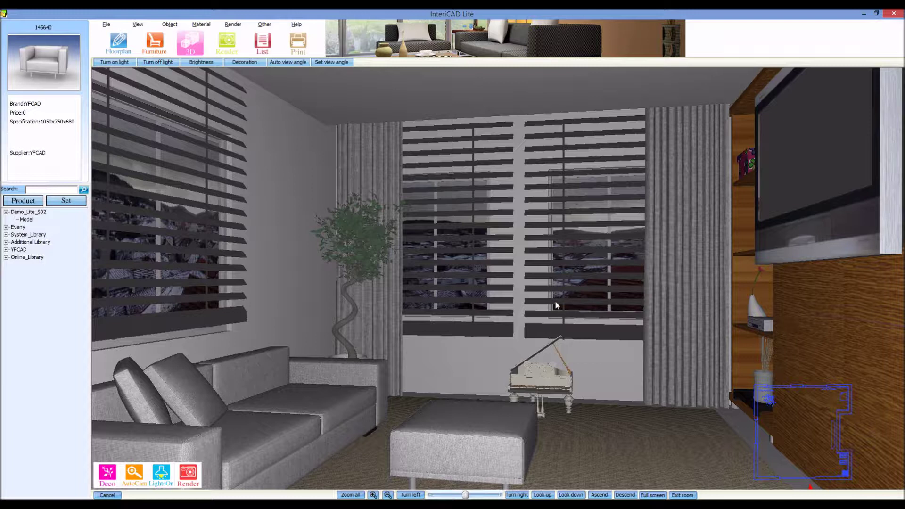
left_click(170, 24)
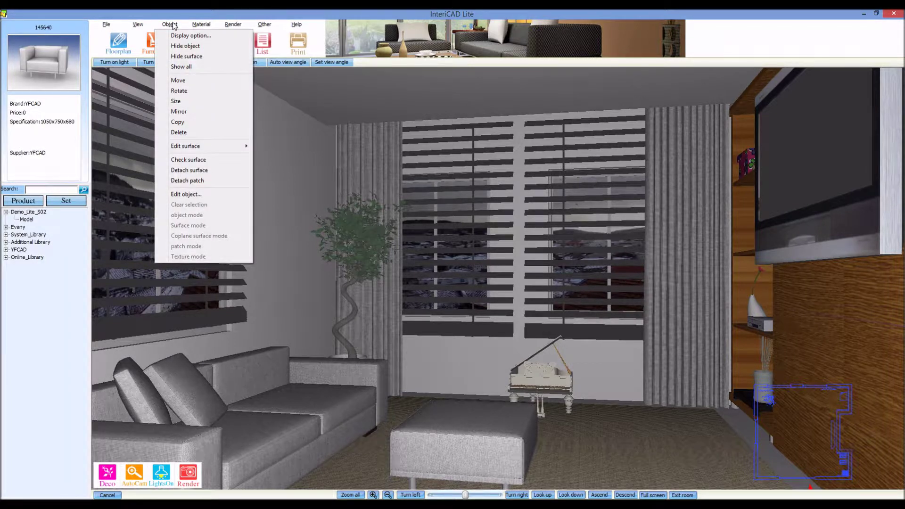
Rotate the grand piano about a base point picked on its body
left_click(179, 90)
left_click(536, 385)
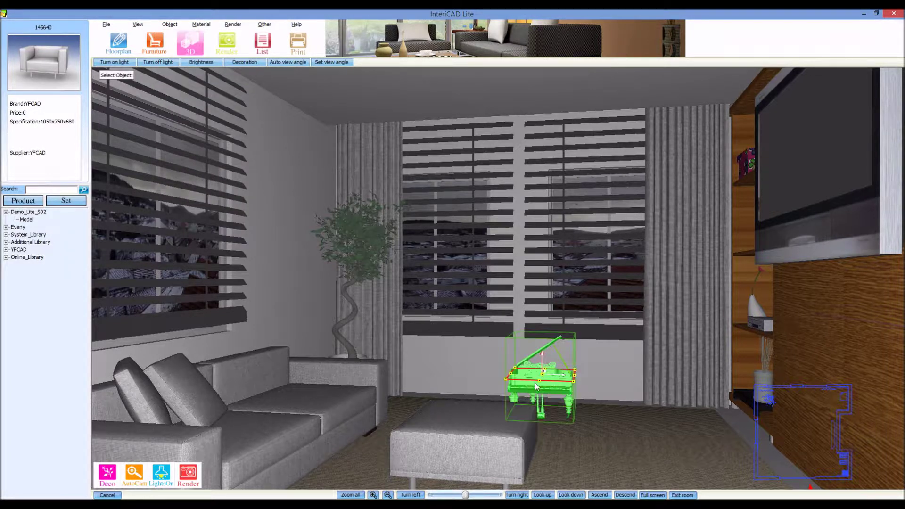
right_click(538, 384)
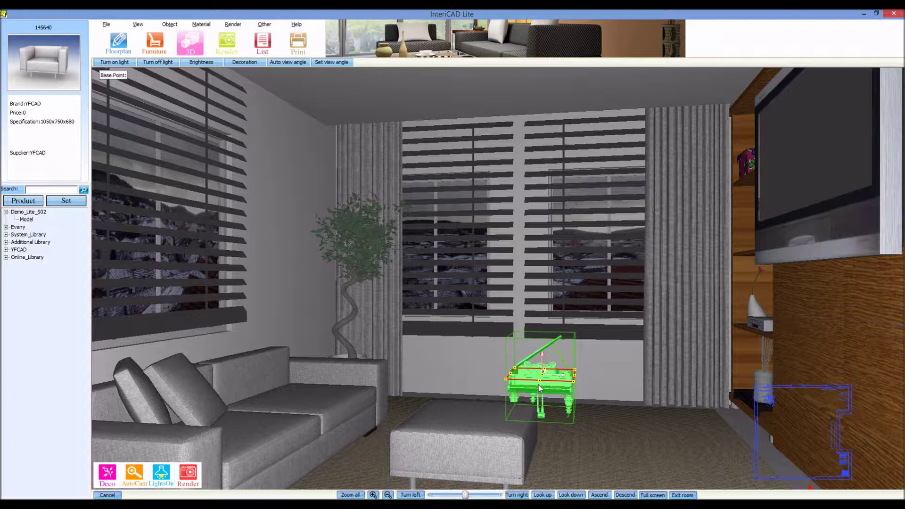
left_click(547, 409)
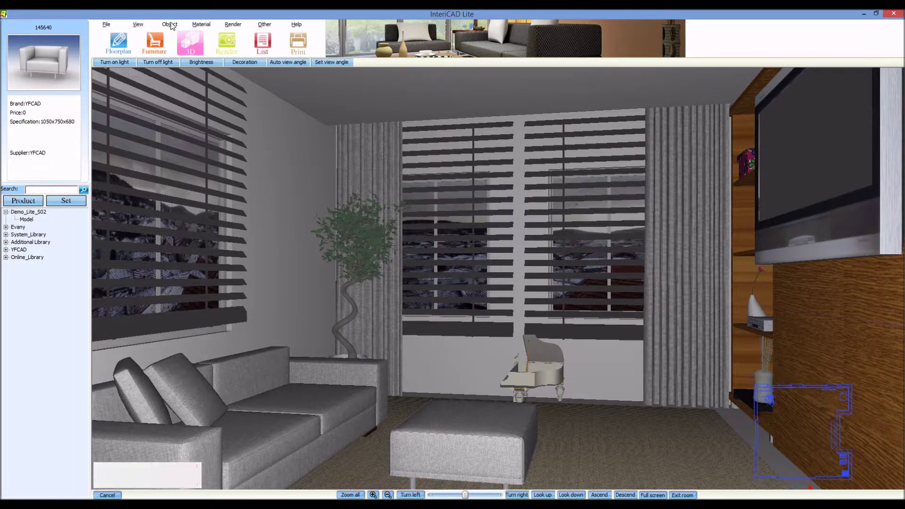
left_click(170, 23)
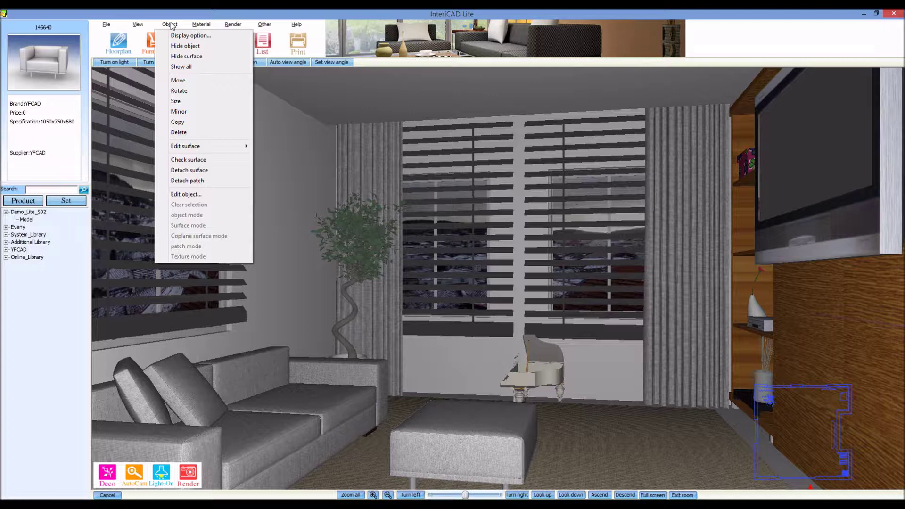
Select the piano in the object Edit panel and switch it to Move mode
left_click(546, 383)
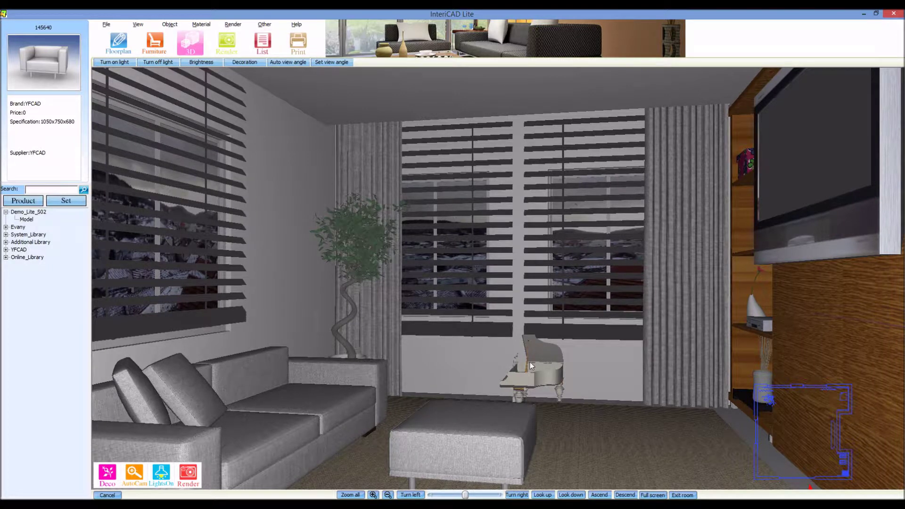
left_click(530, 376)
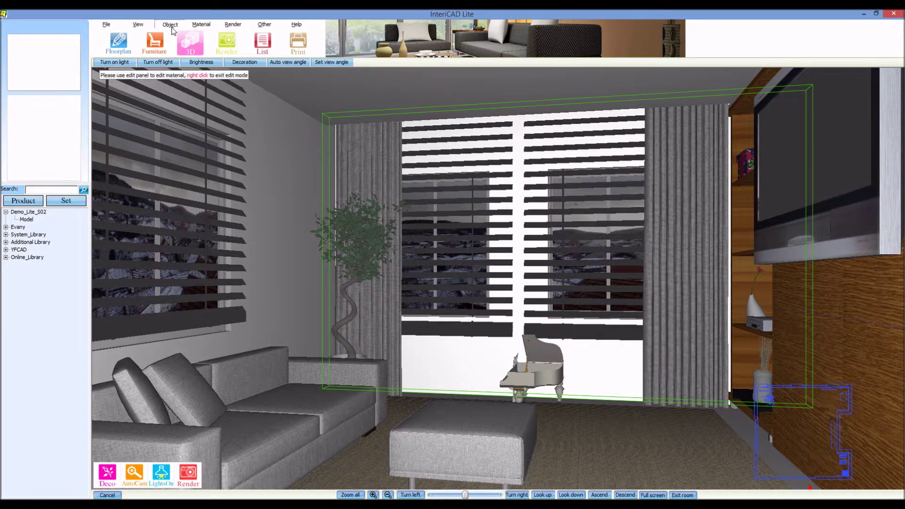
left_click(170, 25)
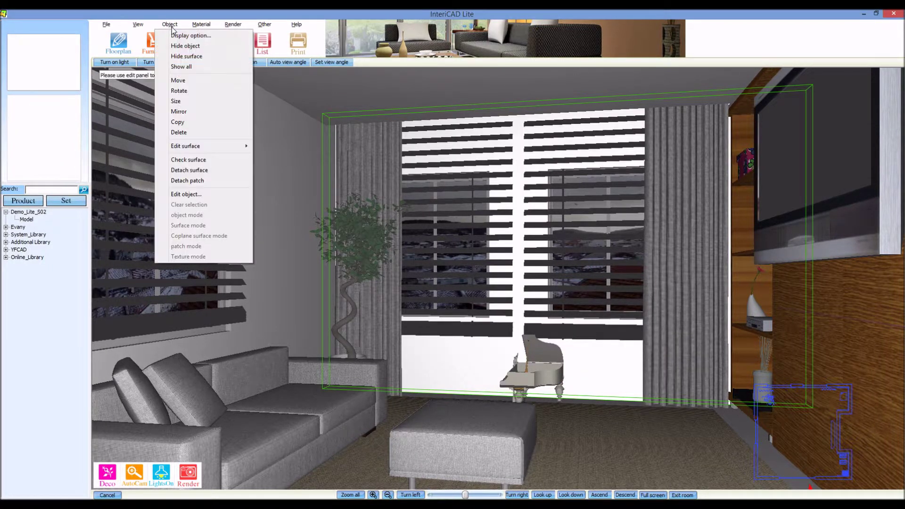
left_click(182, 196)
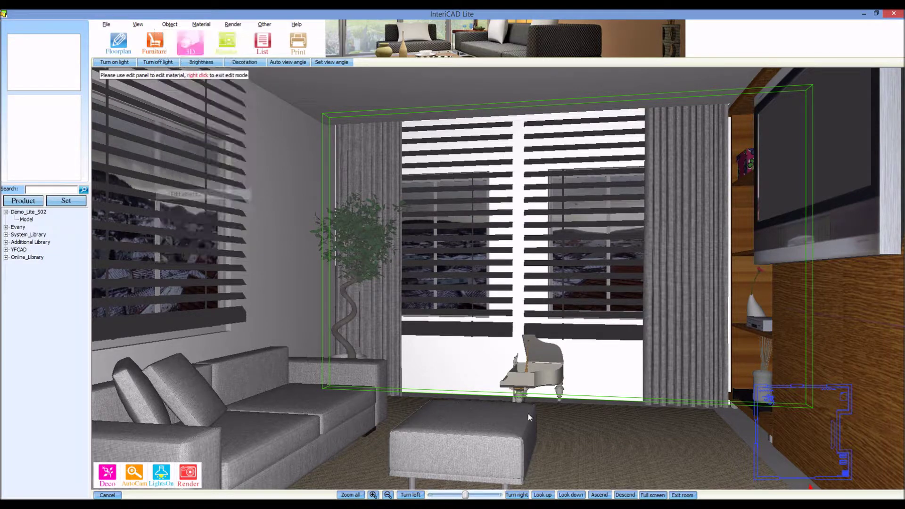
left_click(542, 379)
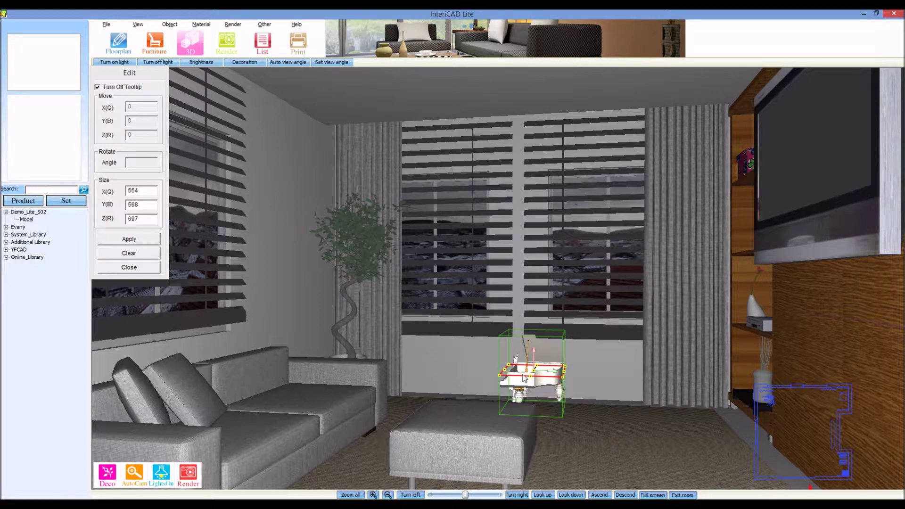
right_click(529, 380)
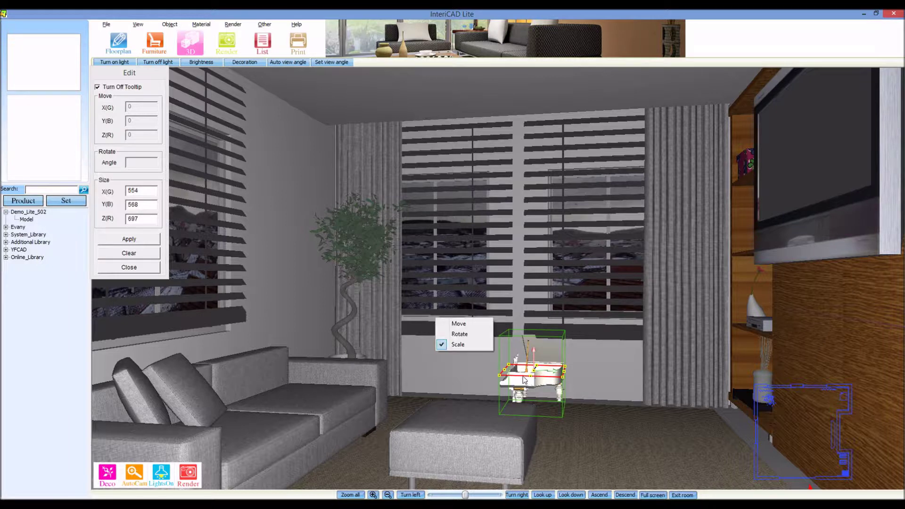
left_click(459, 324)
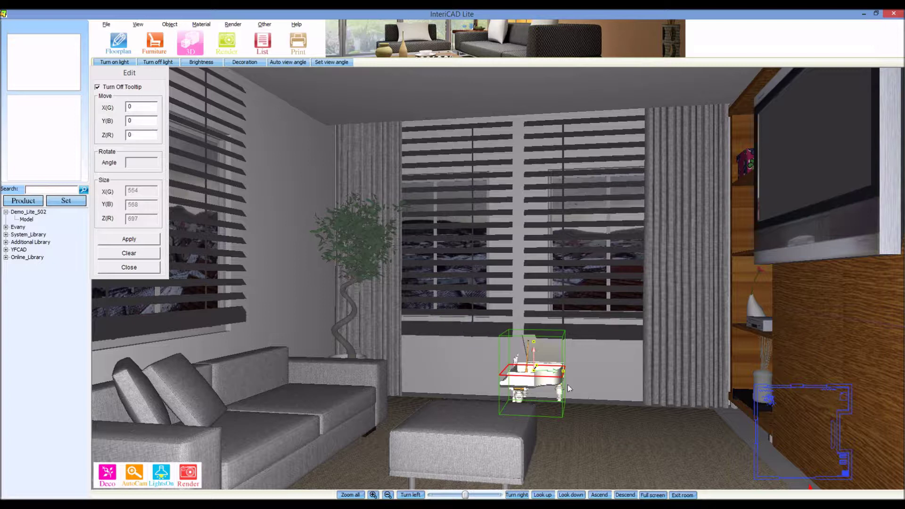
Offset the piano 100 along X and -400 along Y
left_click(126, 107)
type("100")
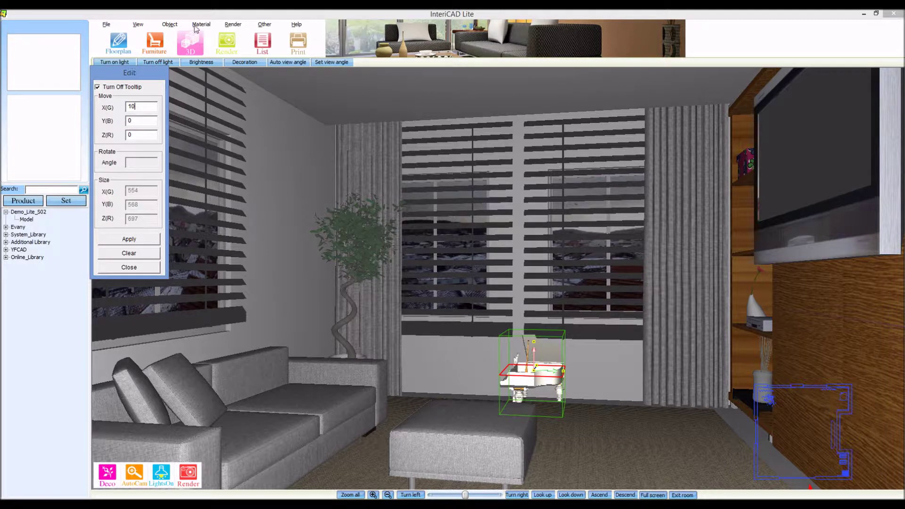
key("Return")
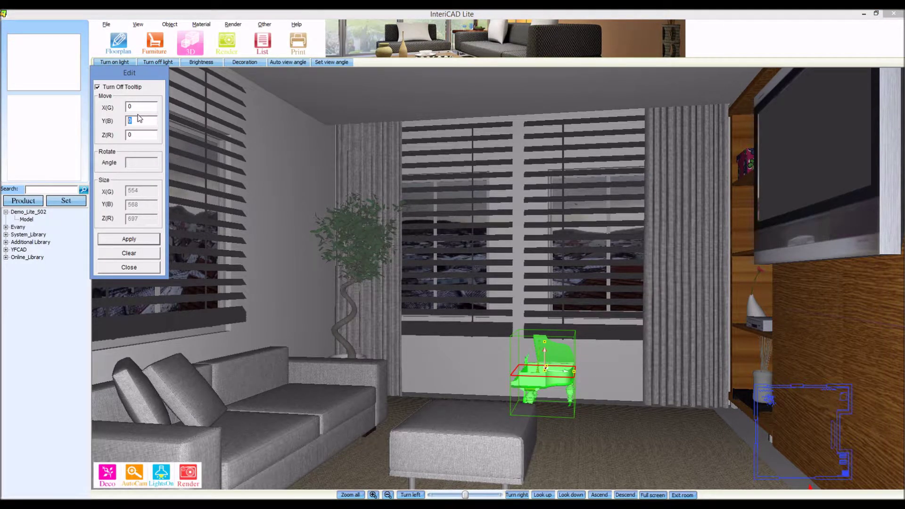
type("400")
left_click(141, 238)
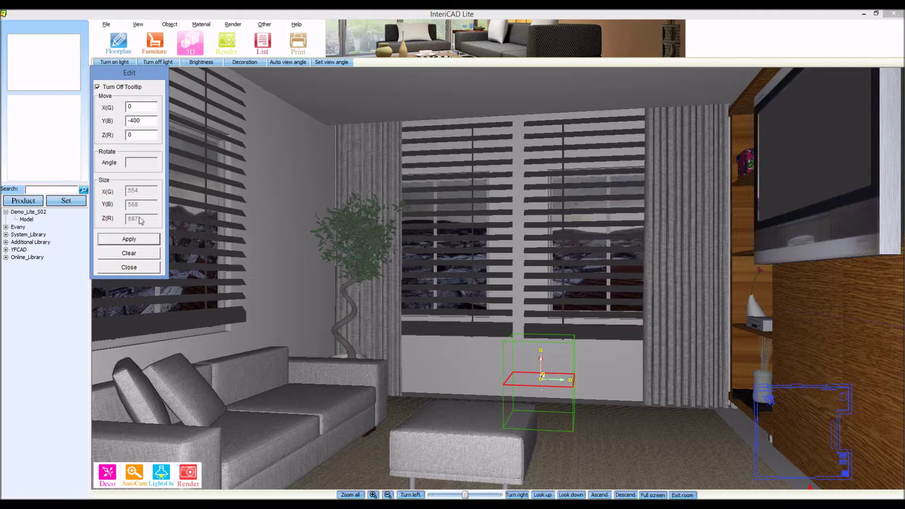
right_click(549, 382)
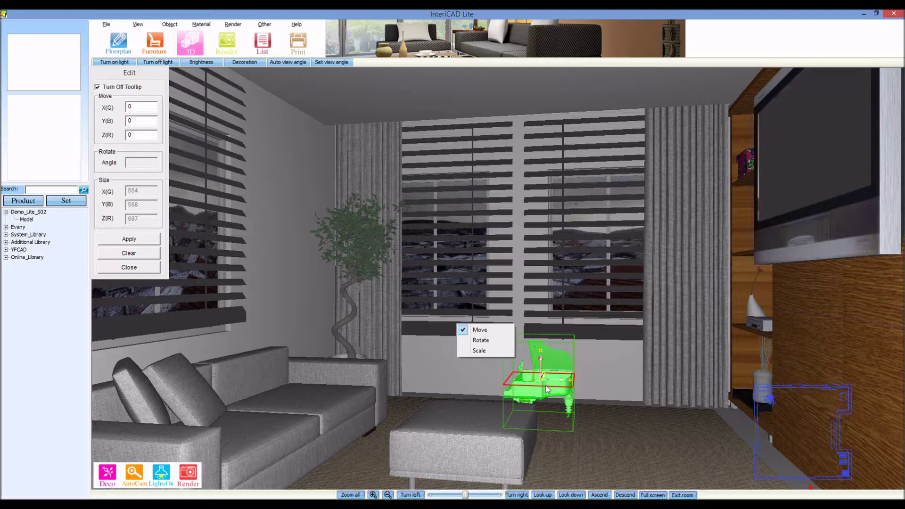
Scale the piano to size X 1500, Y 1500, Z 1800 and close the Edit panel
left_click(476, 350)
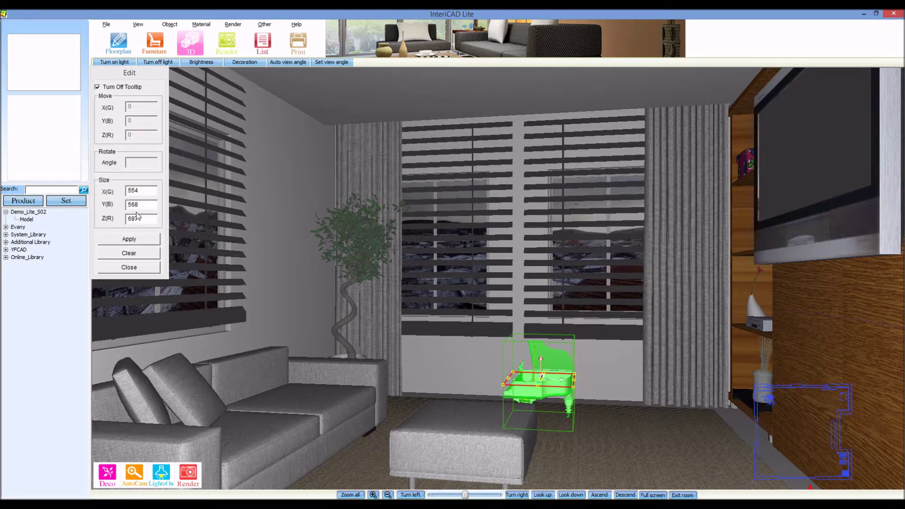
double_click(144, 192)
type("1")
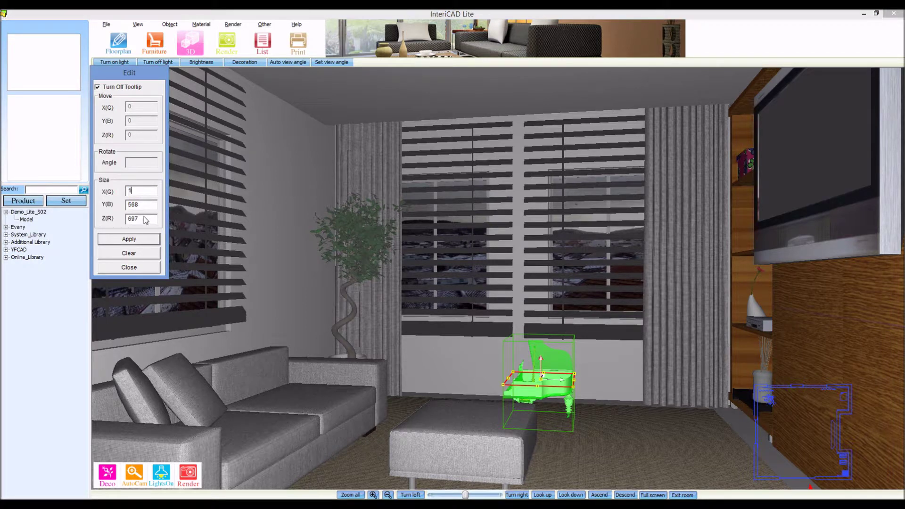
type("500")
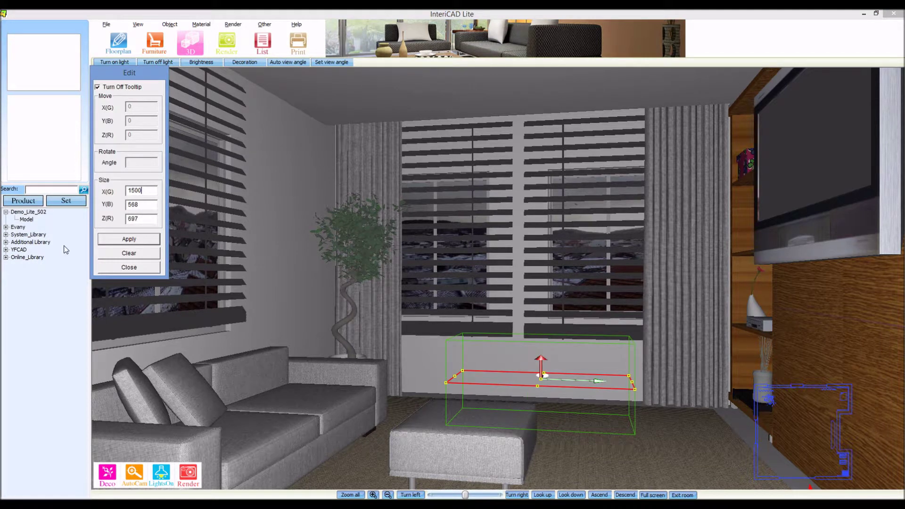
double_click(137, 205)
type("1")
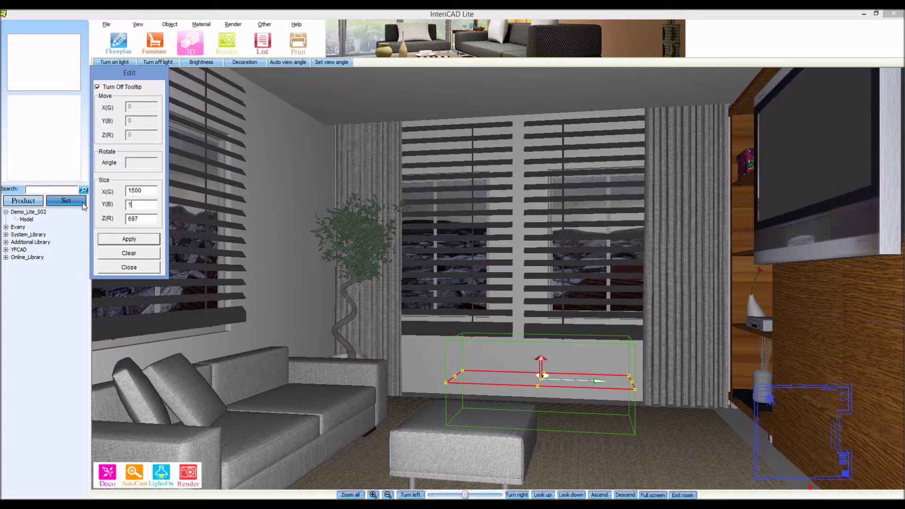
type("500")
left_click_drag(148, 219, 121, 224)
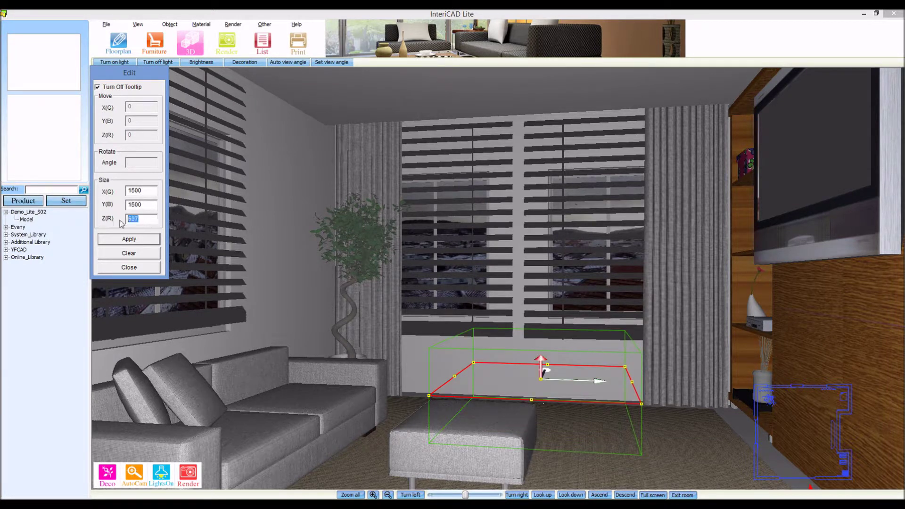
type("210")
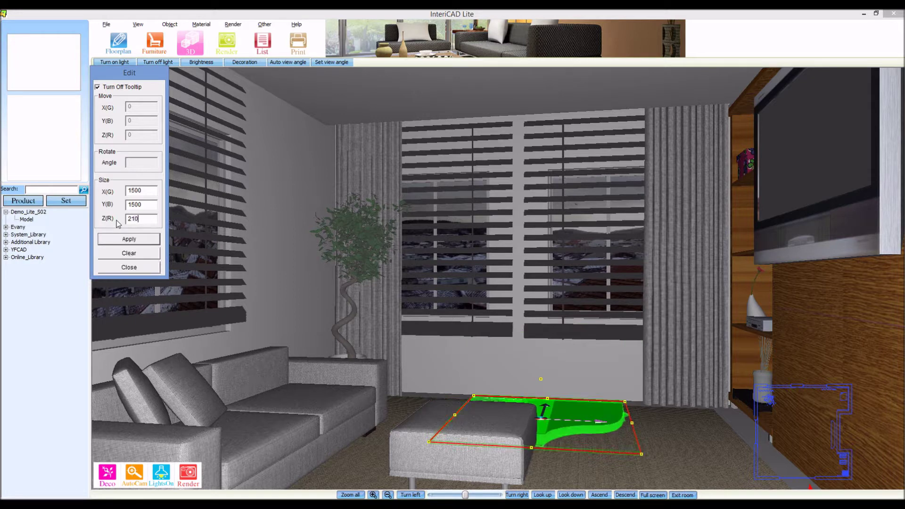
type("0")
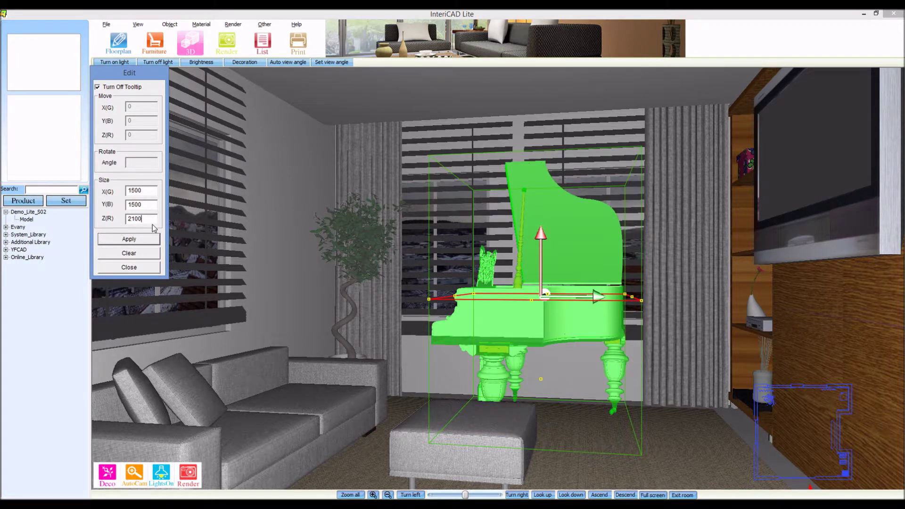
left_click_drag(150, 220, 127, 222)
type("1800")
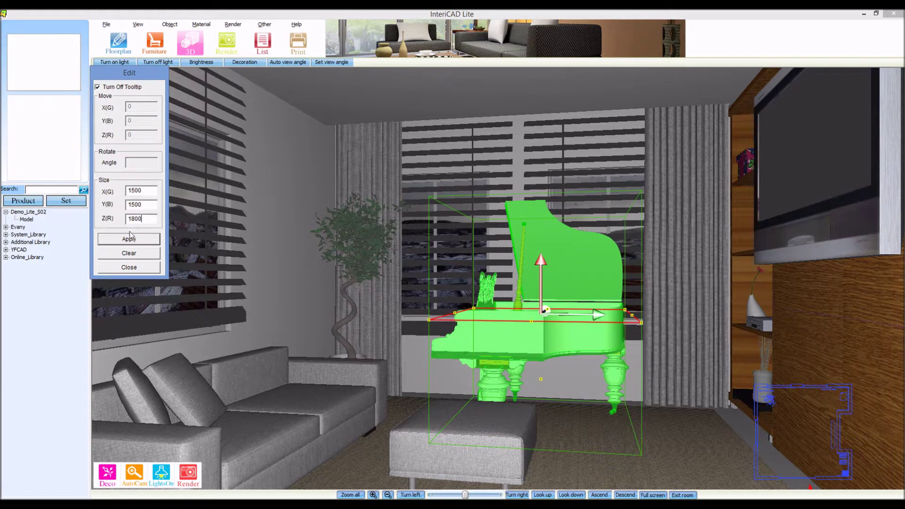
left_click(128, 239)
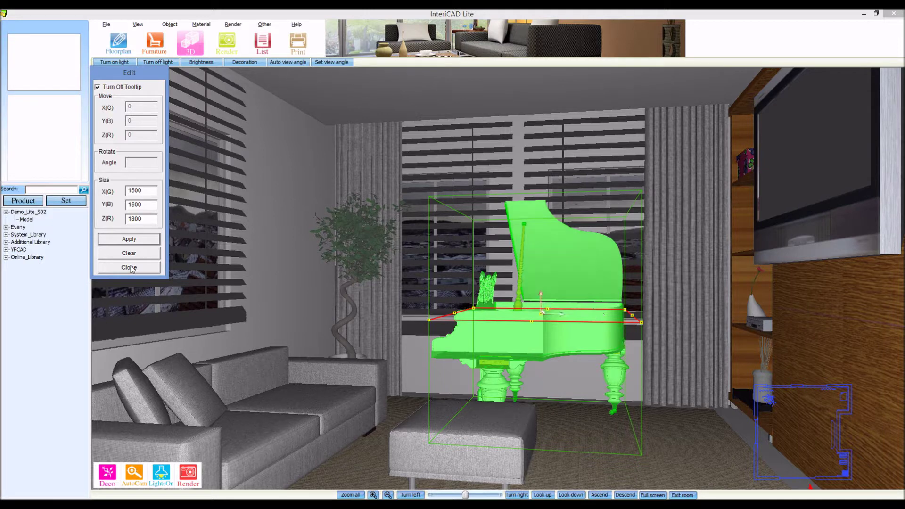
left_click(131, 268)
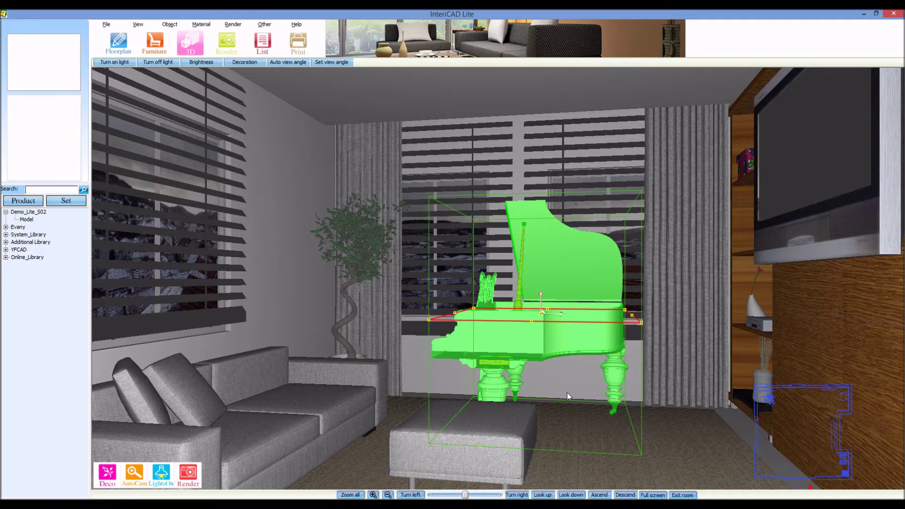
Place the camera close to the piano for a near, angled front view
left_click(778, 450)
left_click(794, 425)
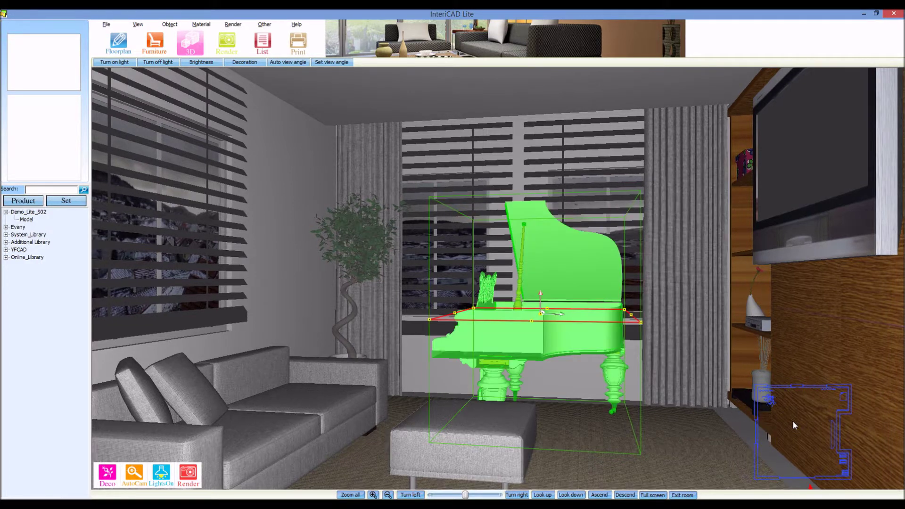
left_click_drag(796, 438, 747, 404)
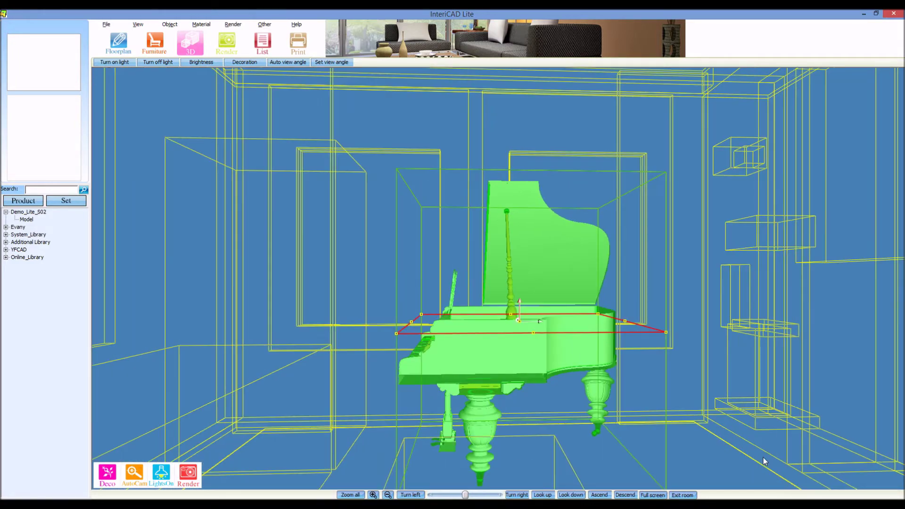
left_click_drag(747, 406, 746, 391)
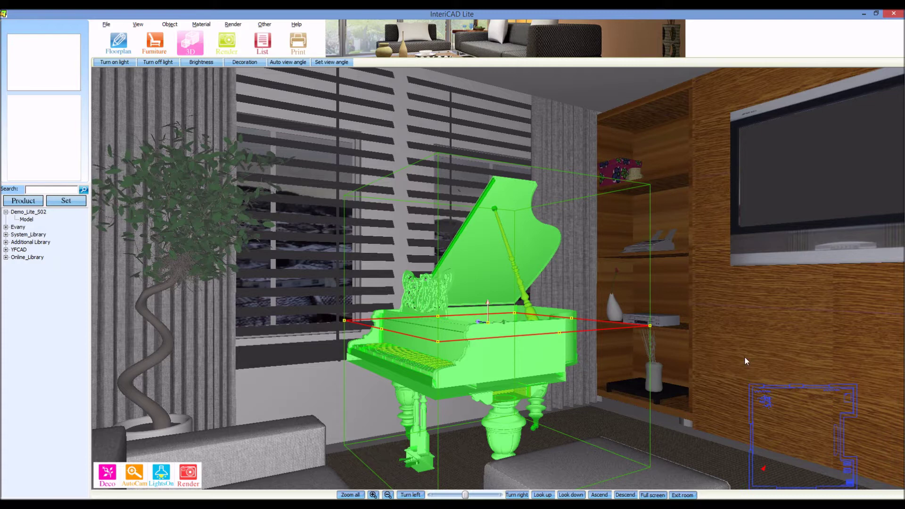
left_click(676, 456)
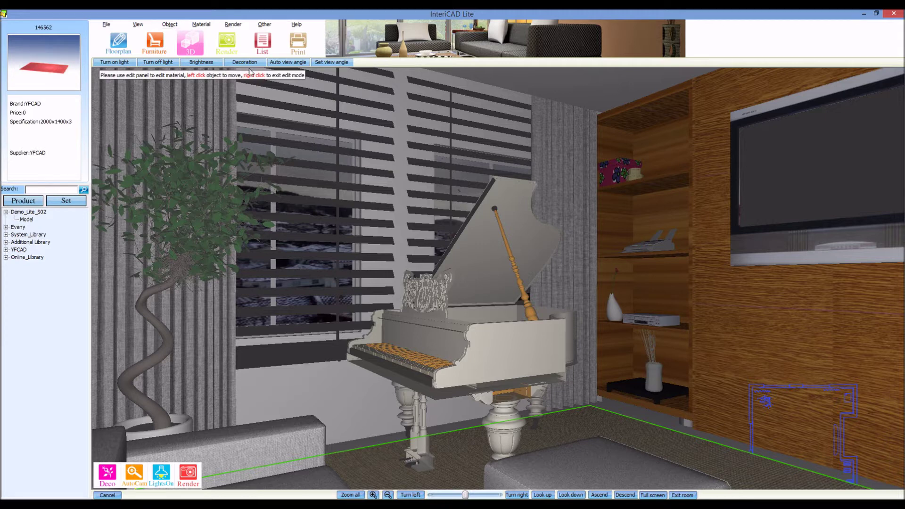
In the Material Editor, sample the room's wood material and apply it to the piano's side panel
left_click(201, 24)
left_click(302, 69)
right_click(506, 260)
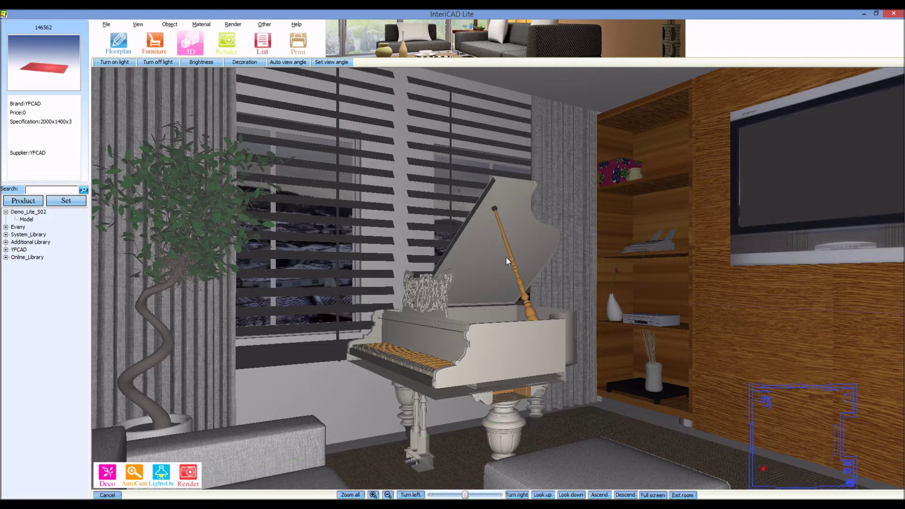
left_click(728, 352)
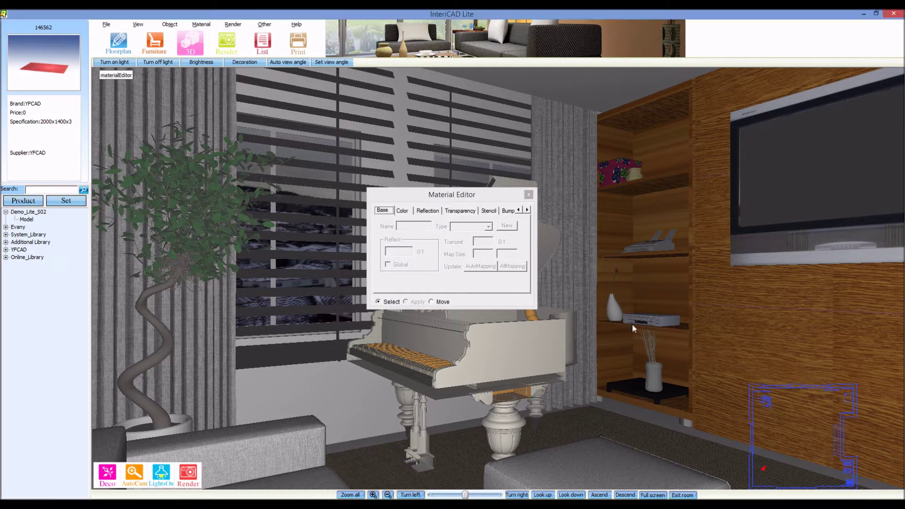
left_click(406, 302)
left_click(511, 361)
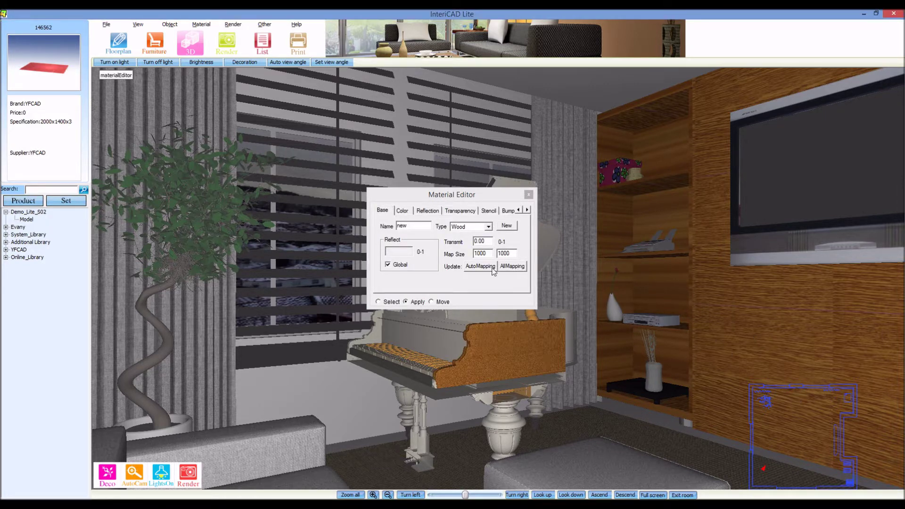
Auto-map the wood texture, cover the piano's upper body and left end, and close the editor
left_click(513, 266)
left_click(479, 267)
left_click(428, 344)
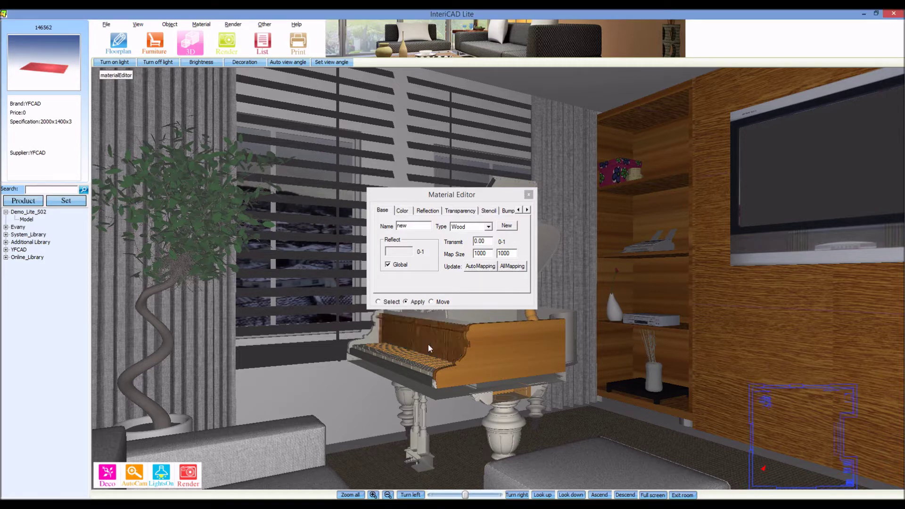
left_click(375, 334)
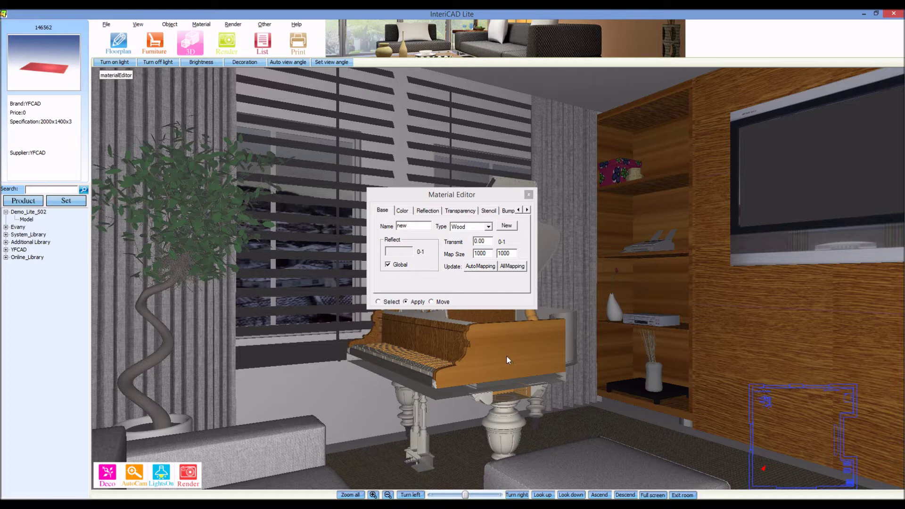
left_click(389, 301)
left_click(397, 328)
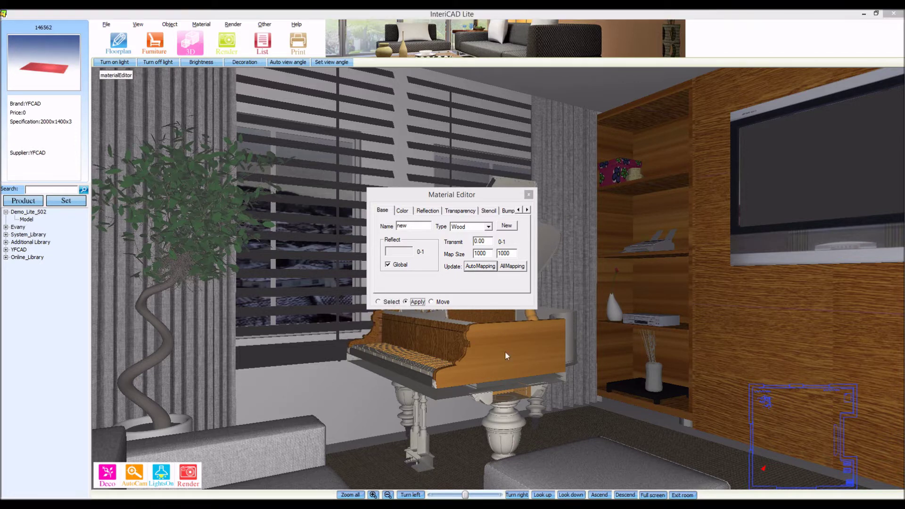
left_click(529, 194)
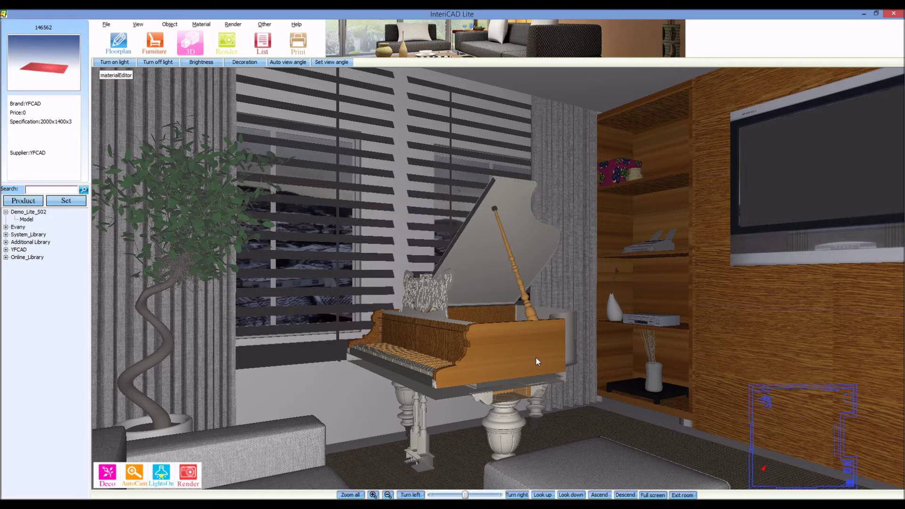